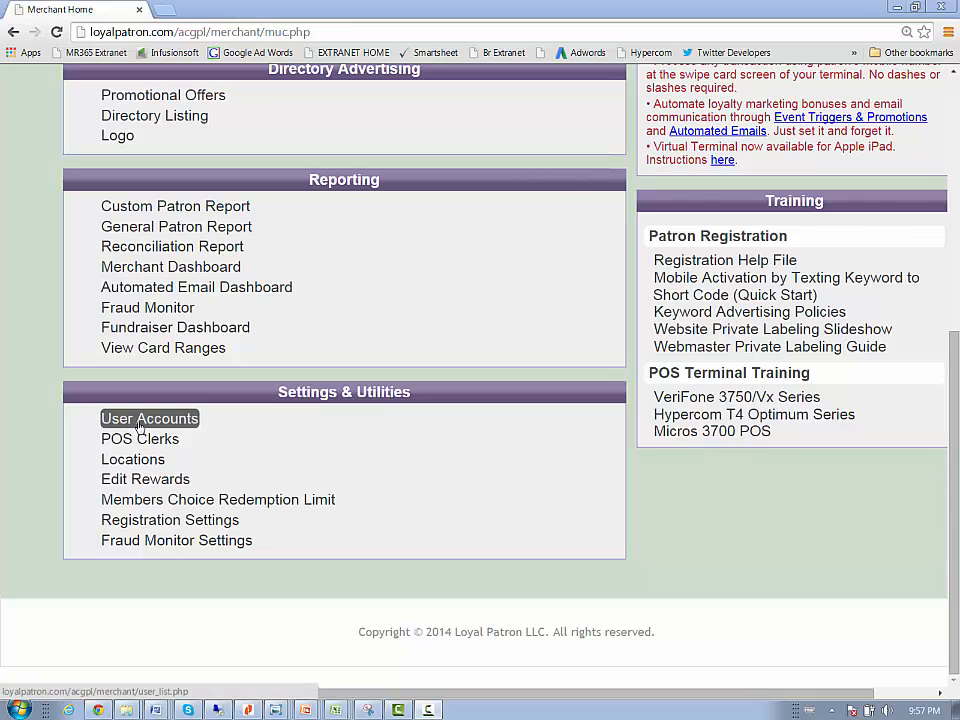
Open the first administrator's user account from the user list and review the User Security Clearances help.
click(140, 418)
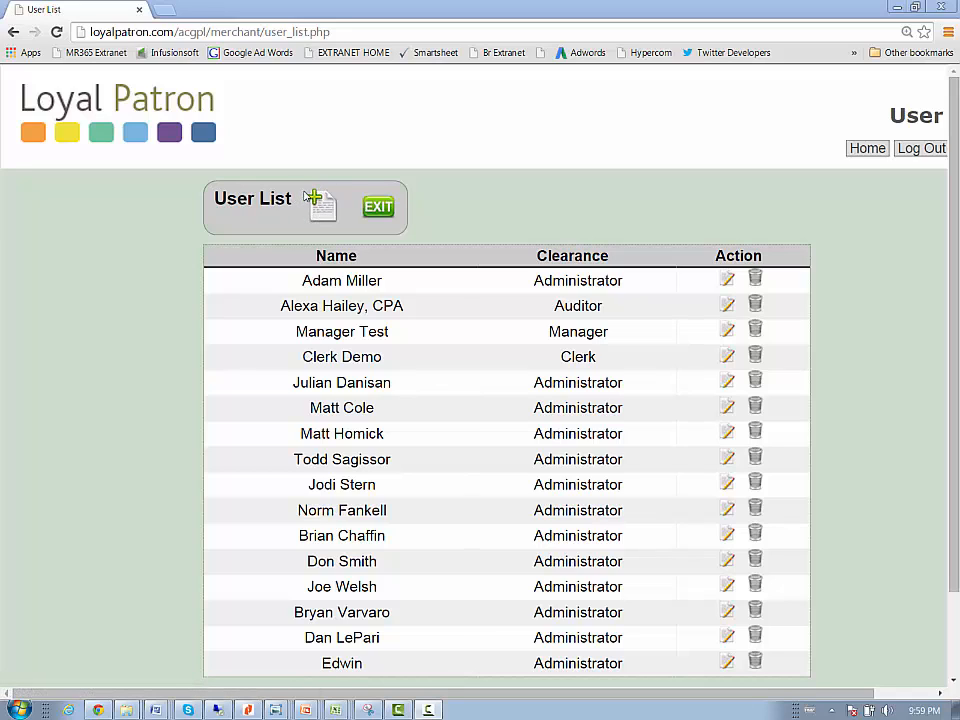
click(728, 282)
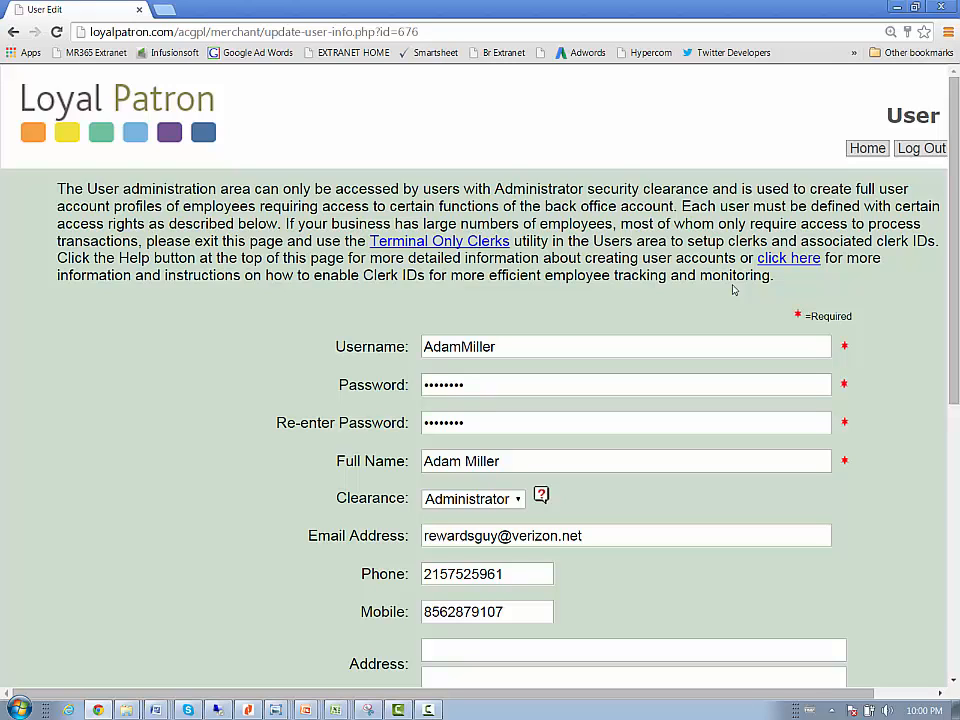
click(541, 496)
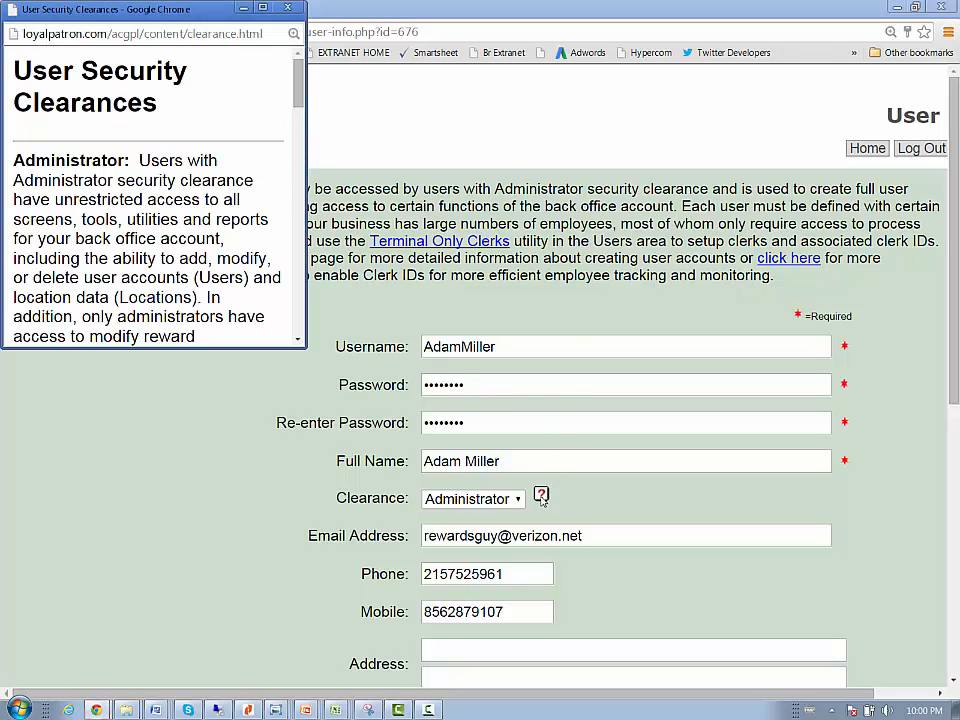
drag(296, 109, 298, 316)
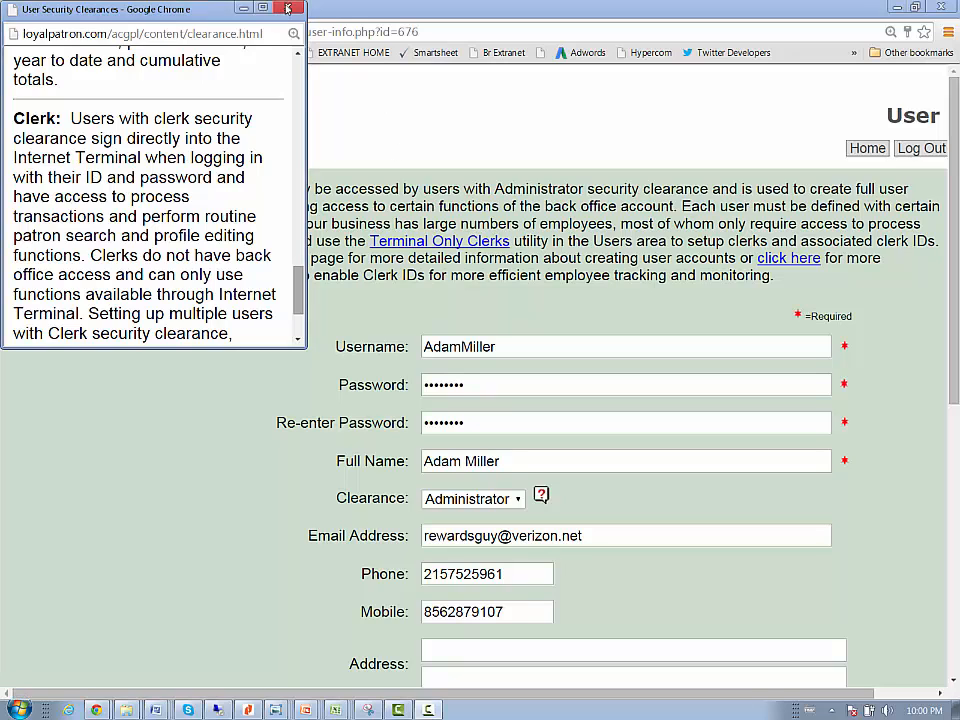
click(288, 8)
Enable the daily emailing of both the reconciliation report and the fraud monitoring report for this administrator.
scroll(943, 291, down, 1)
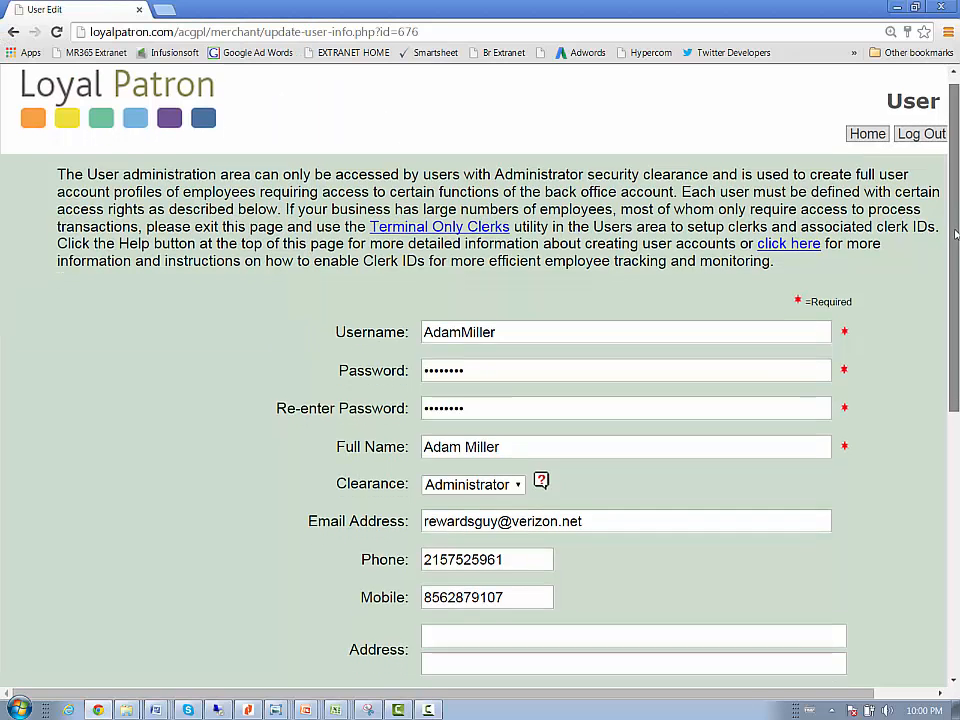
scroll(943, 291, down, 3)
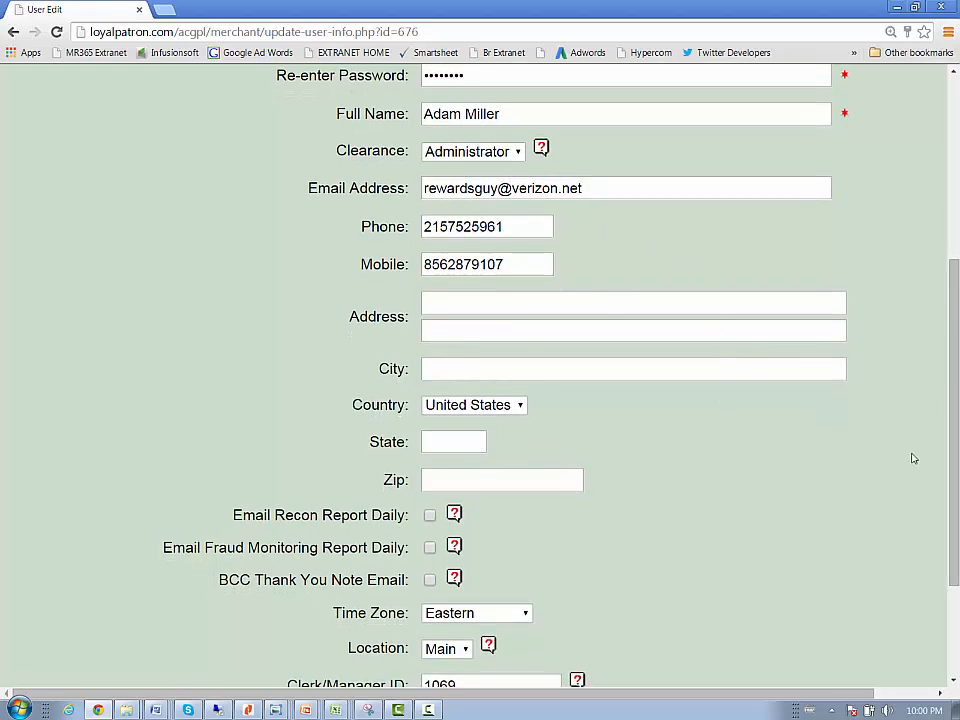
scroll(940, 400, down, 3)
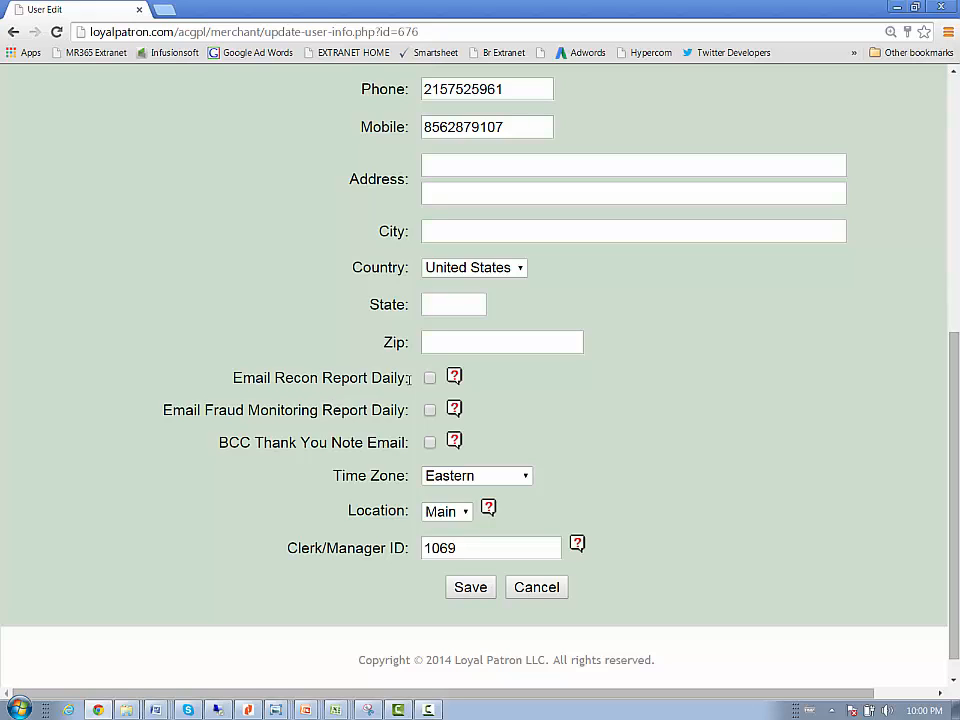
click(429, 377)
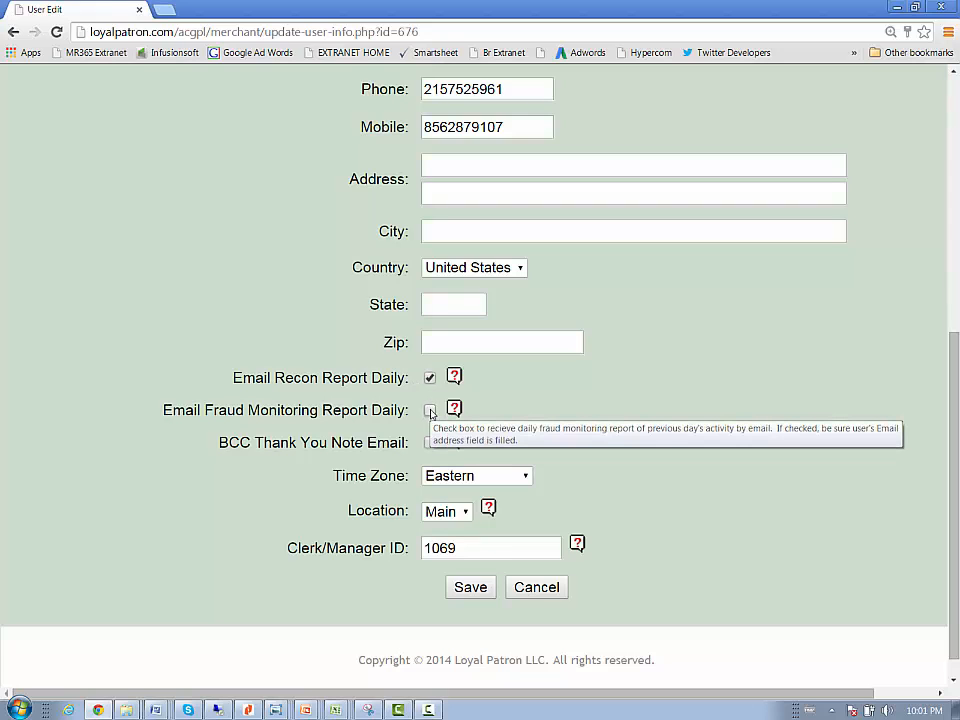
click(430, 411)
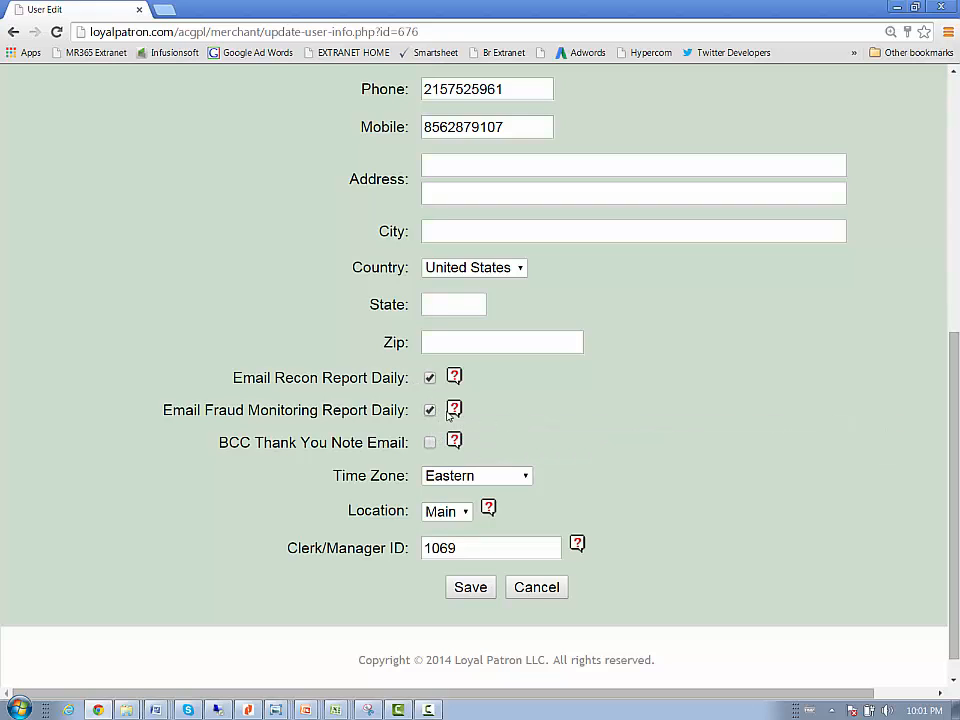
Read the help on the Email Fraud Monitoring Report Daily option and close it.
click(454, 410)
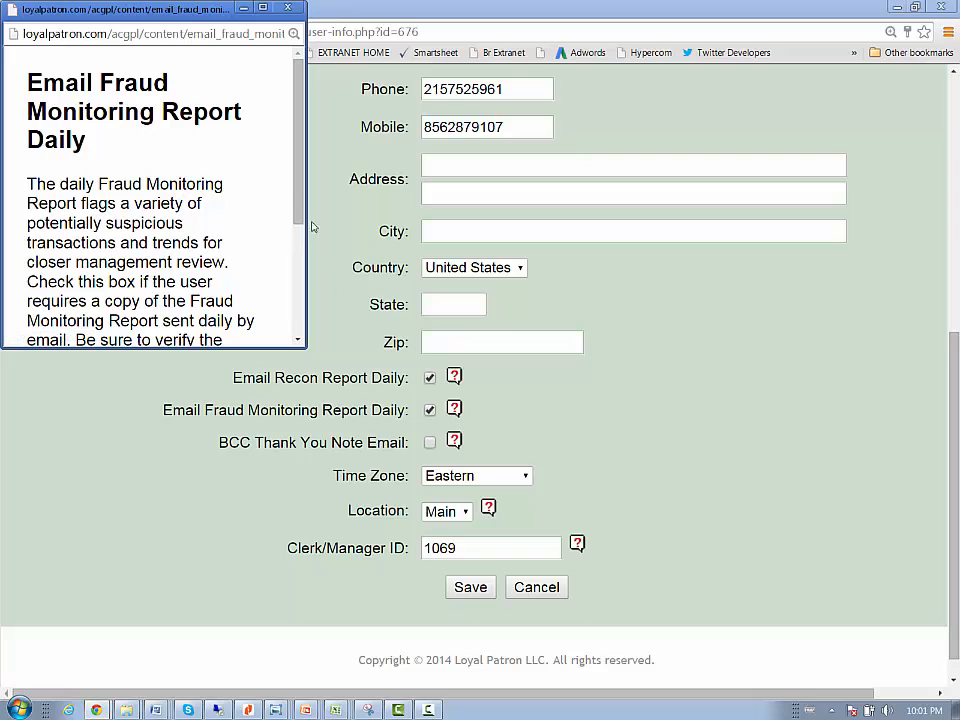
scroll(297, 218, down, 1)
scroll(296, 218, down, 2)
scroll(281, 167, up, 5)
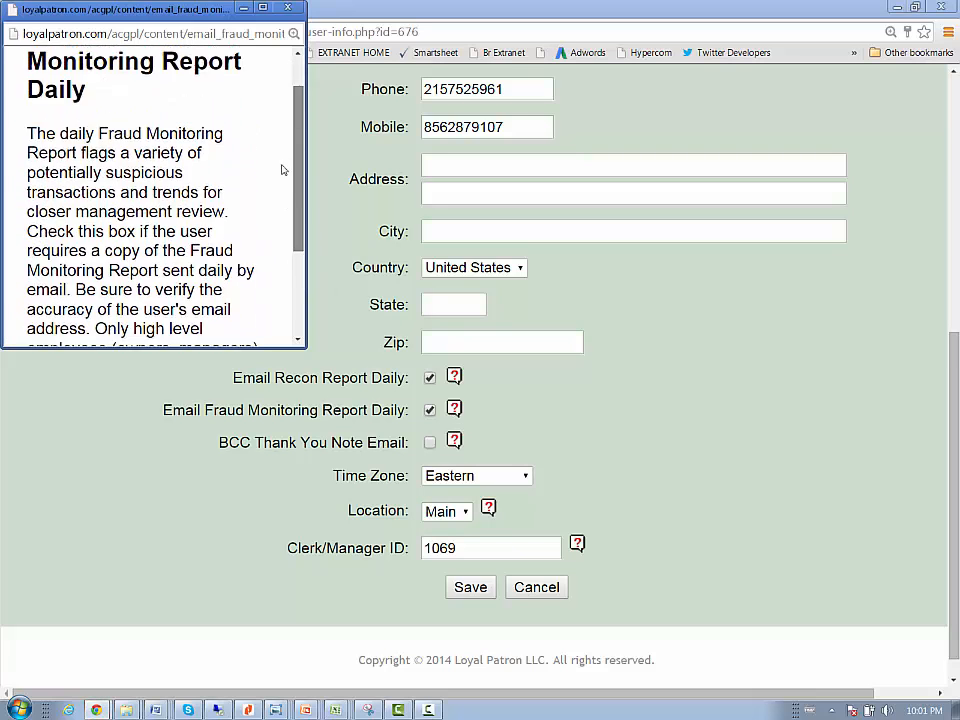
click(286, 8)
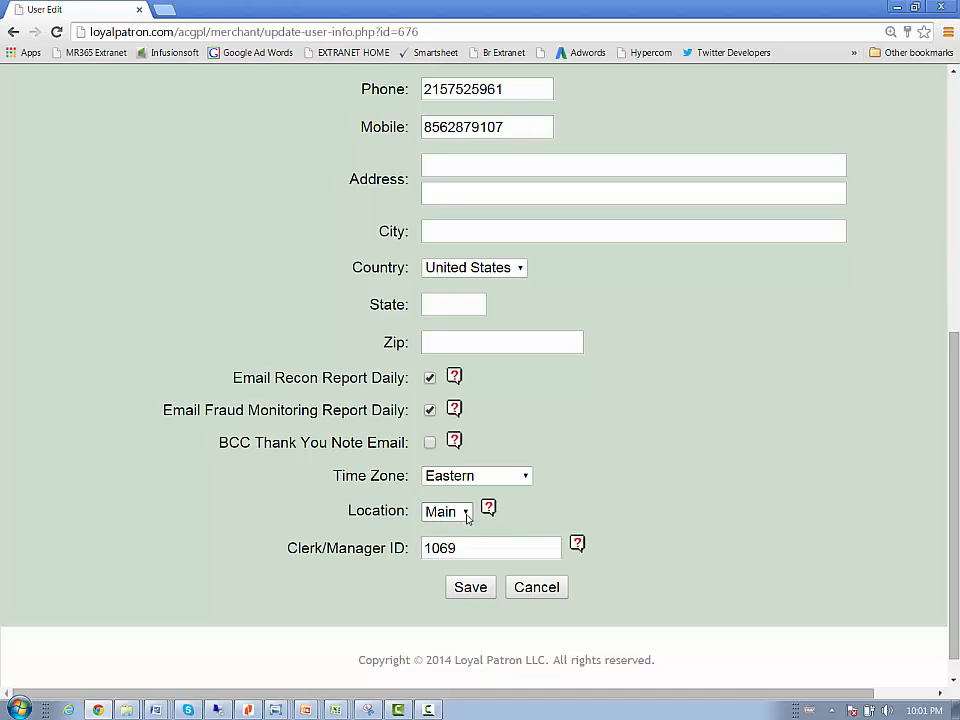
Check the available locations for the administrator's account and save the account changes.
click(465, 513)
click(465, 513)
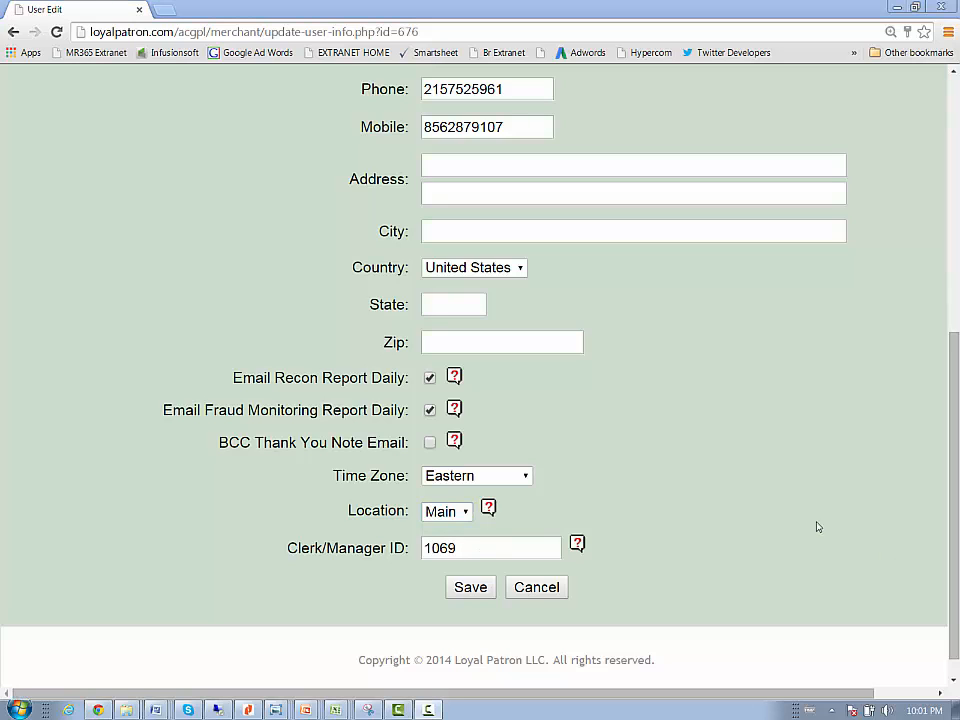
mouse_move(577, 544)
scroll(474, 621, up, 1)
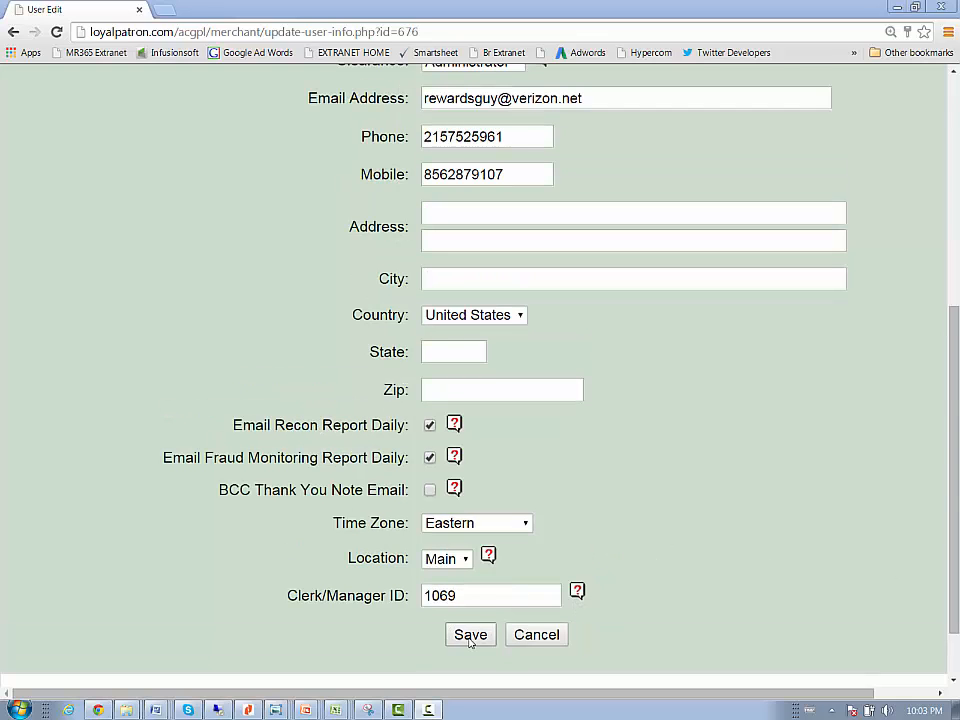
click(470, 636)
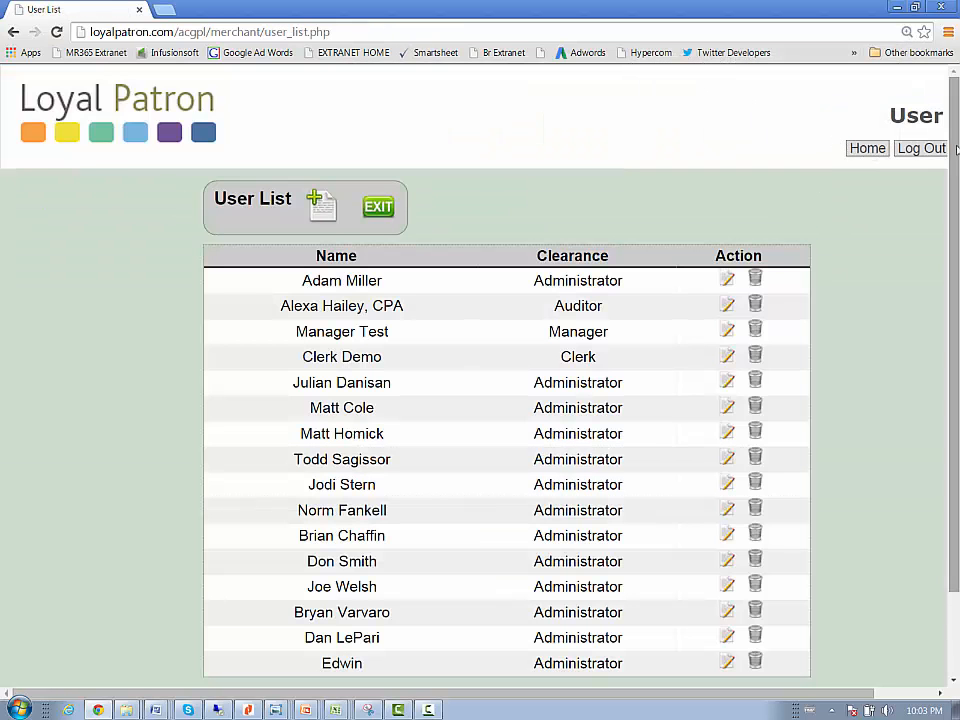
View the demo clerk's user account from the user list, and return to the merchant home page.
drag(955, 145, 889, 232)
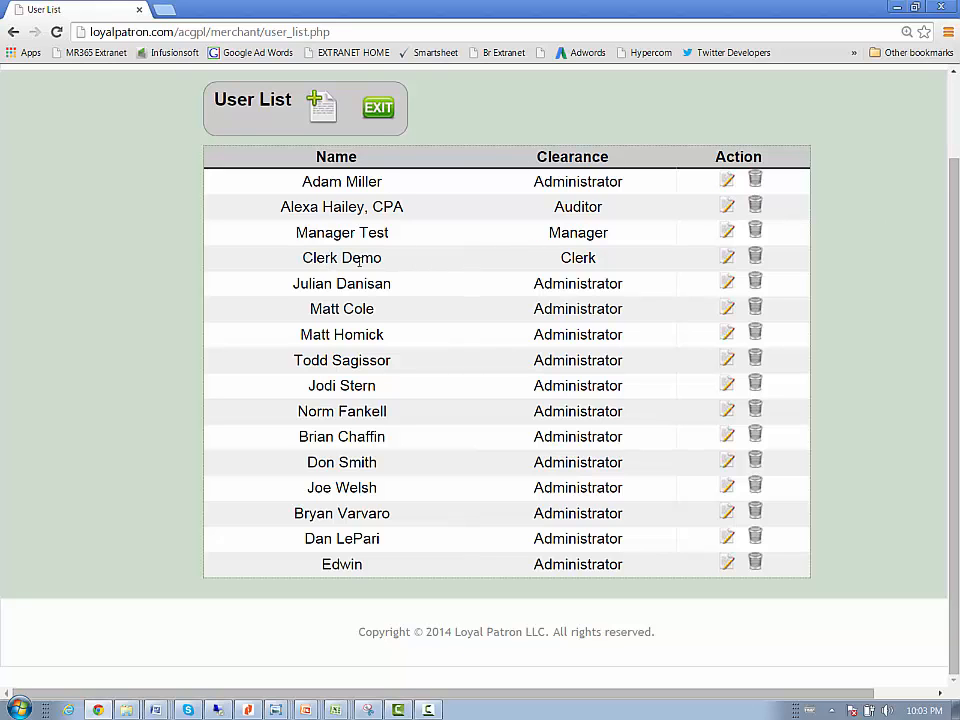
click(726, 258)
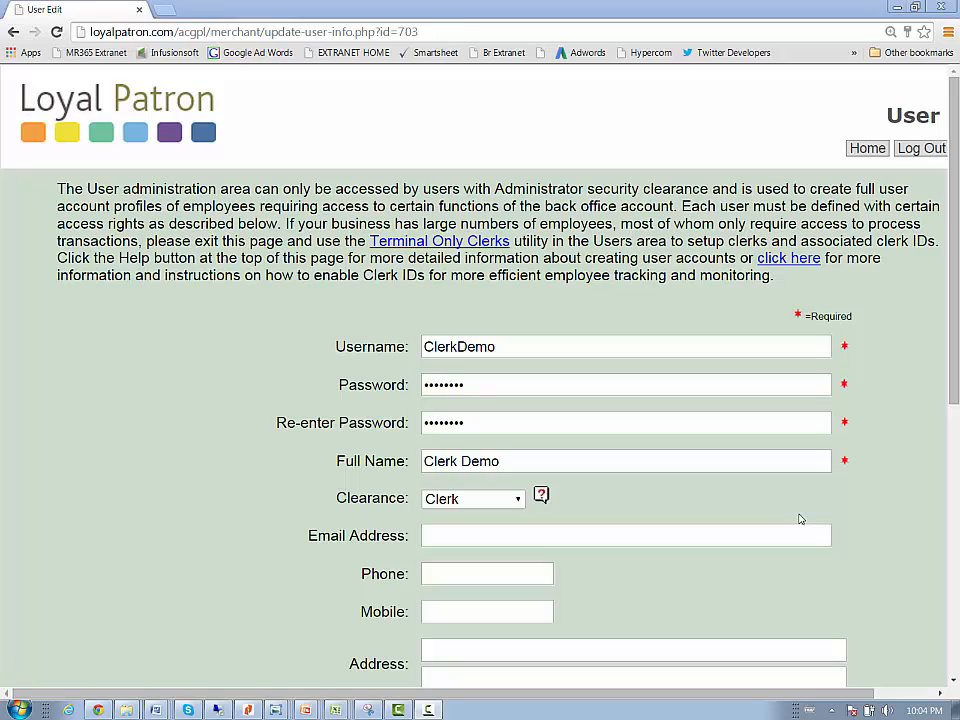
click(867, 148)
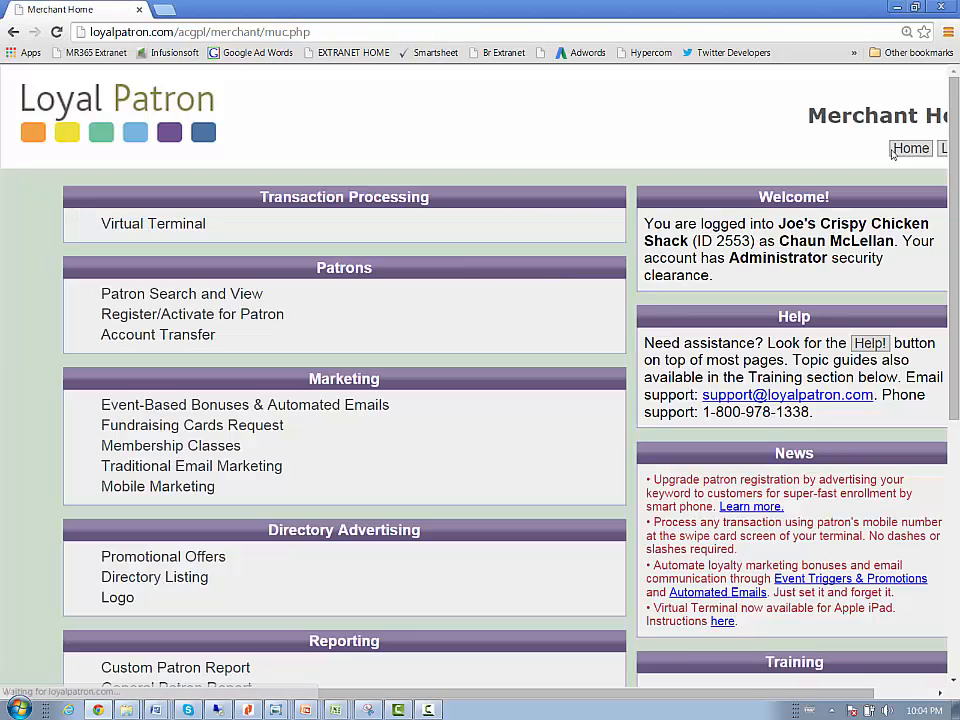
Create a new POS clerk with a numeric clerk ID, the clerk's first name and the Main location, and save it.
scroll(252, 373, down, 5)
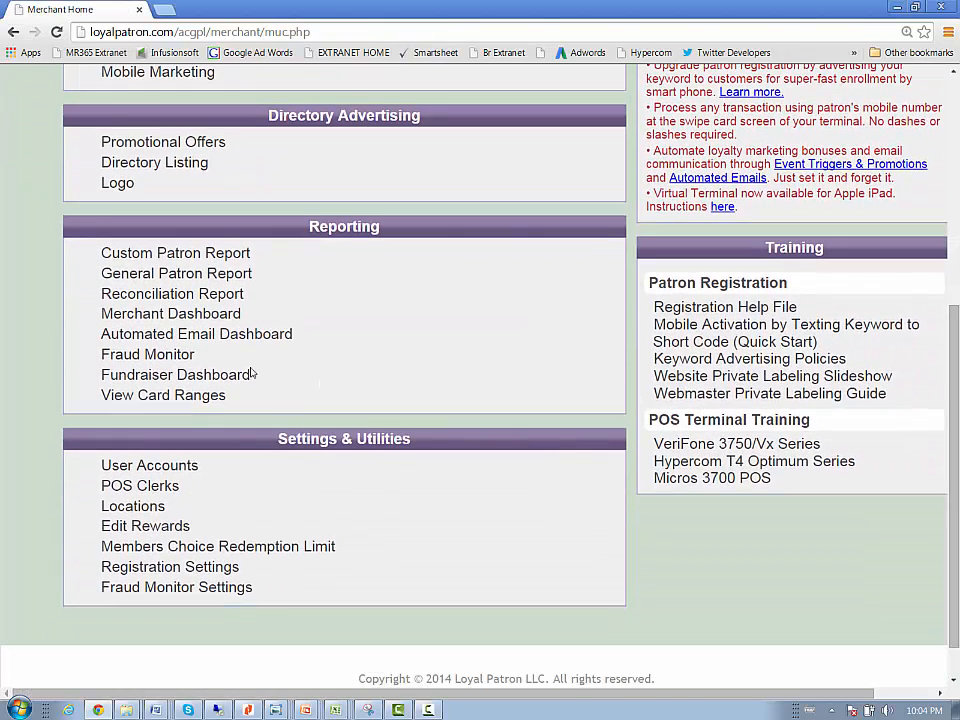
click(140, 486)
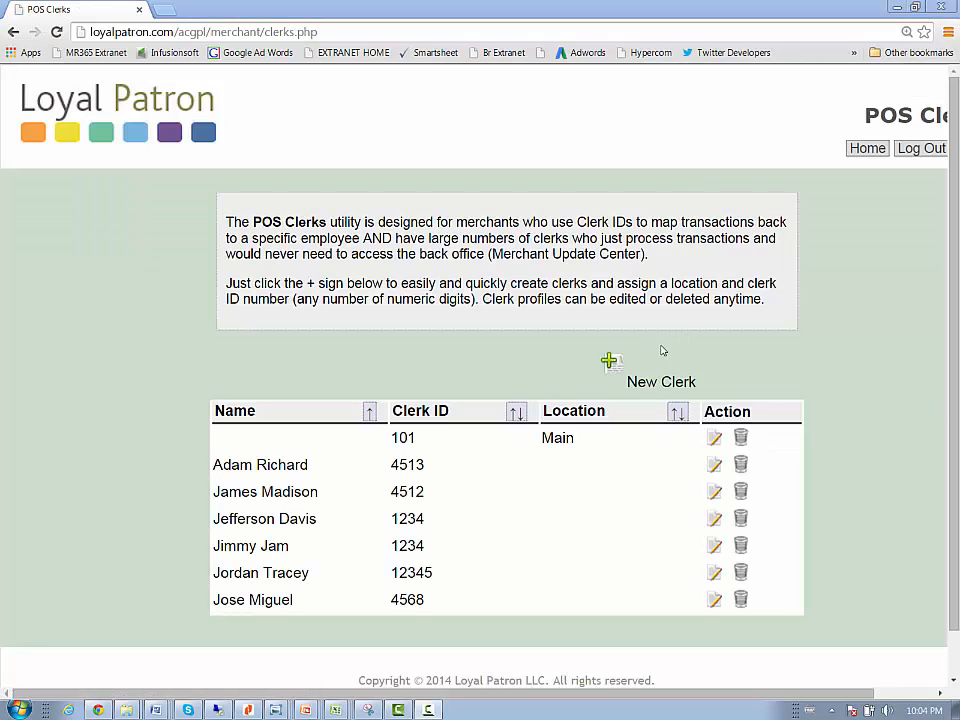
click(609, 362)
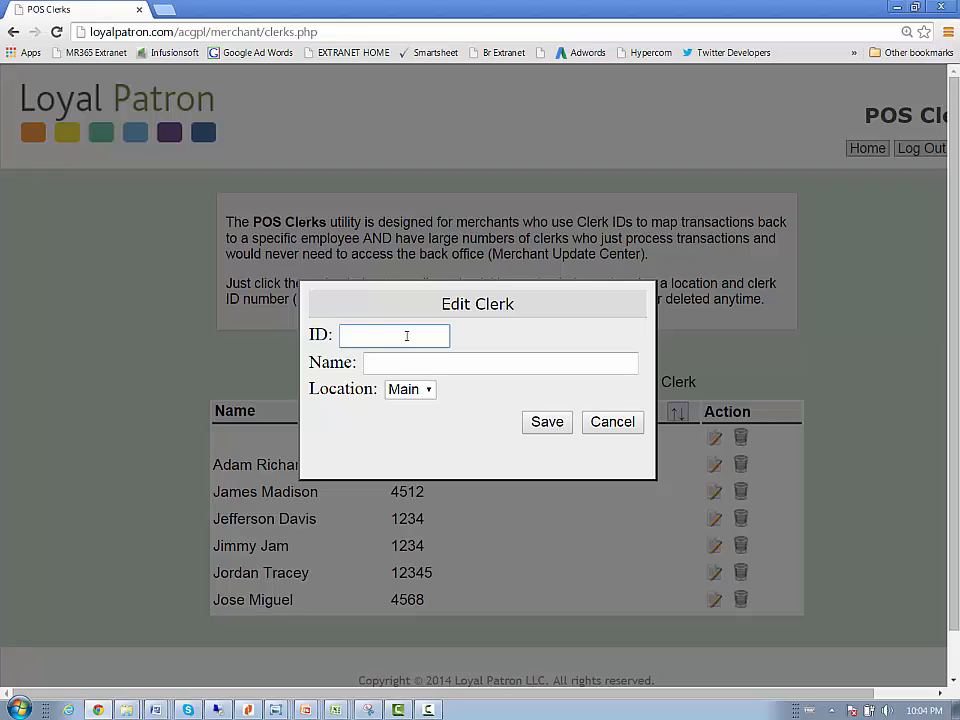
text(4533)
click(397, 361)
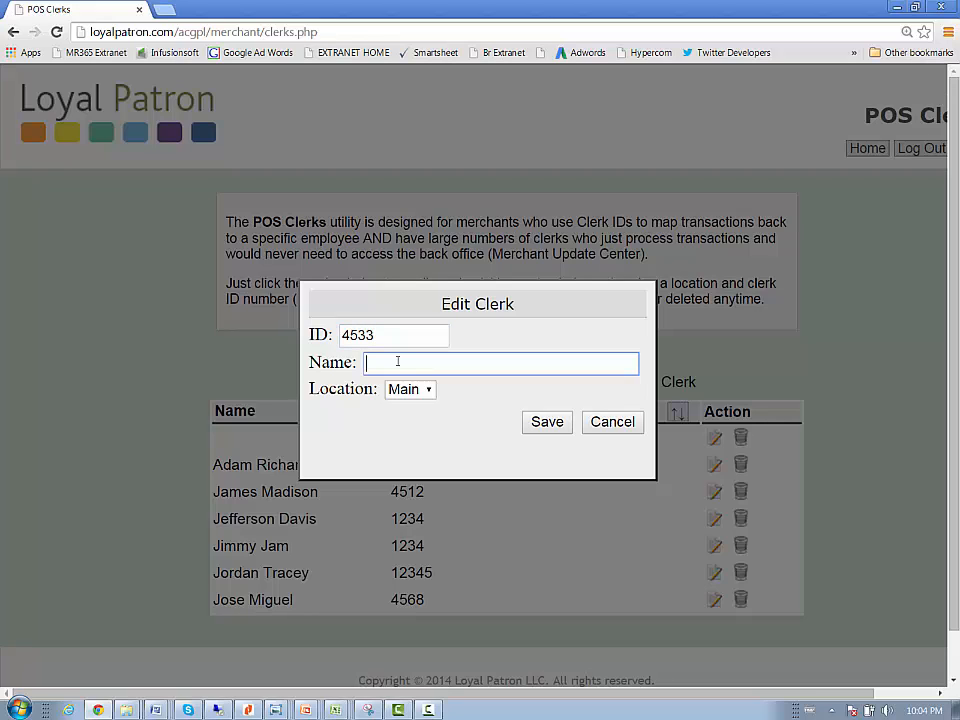
text(Kelly)
click(419, 395)
click(420, 397)
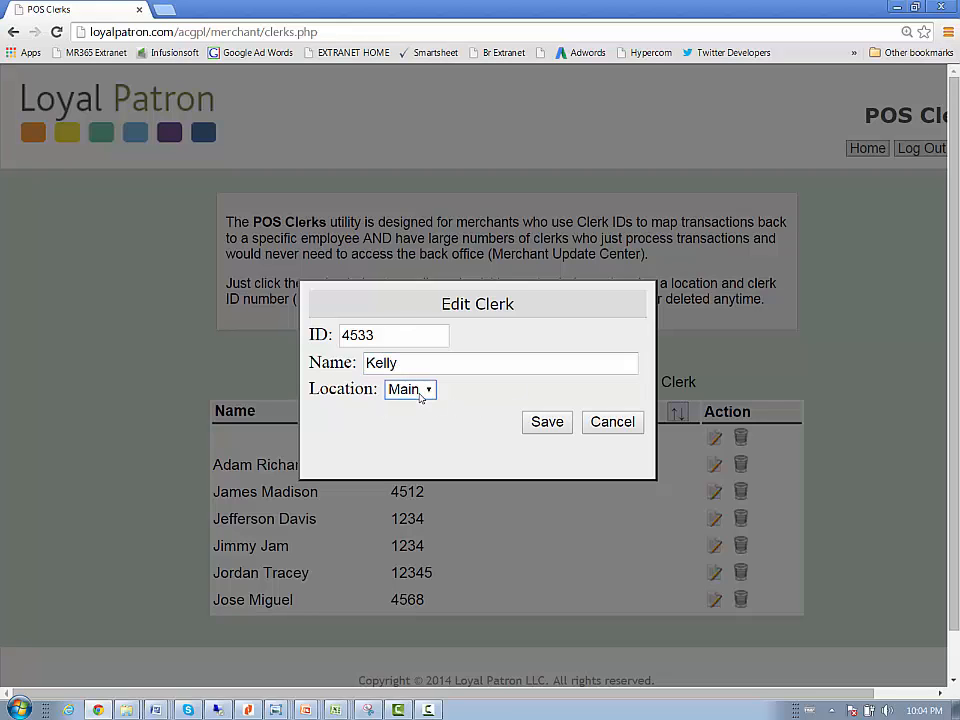
click(547, 422)
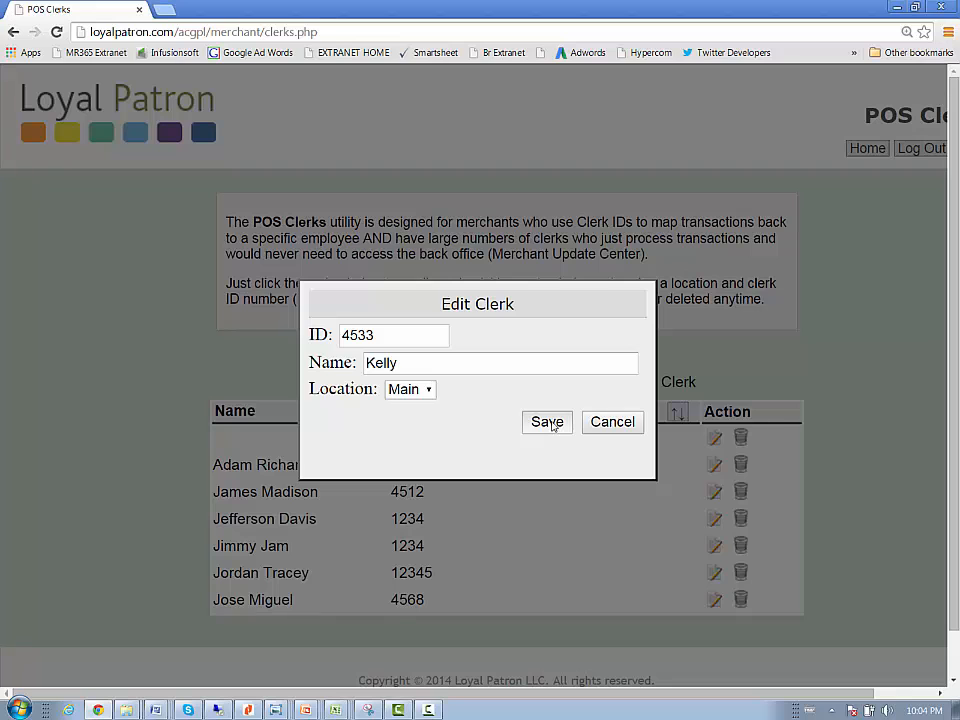
click(547, 422)
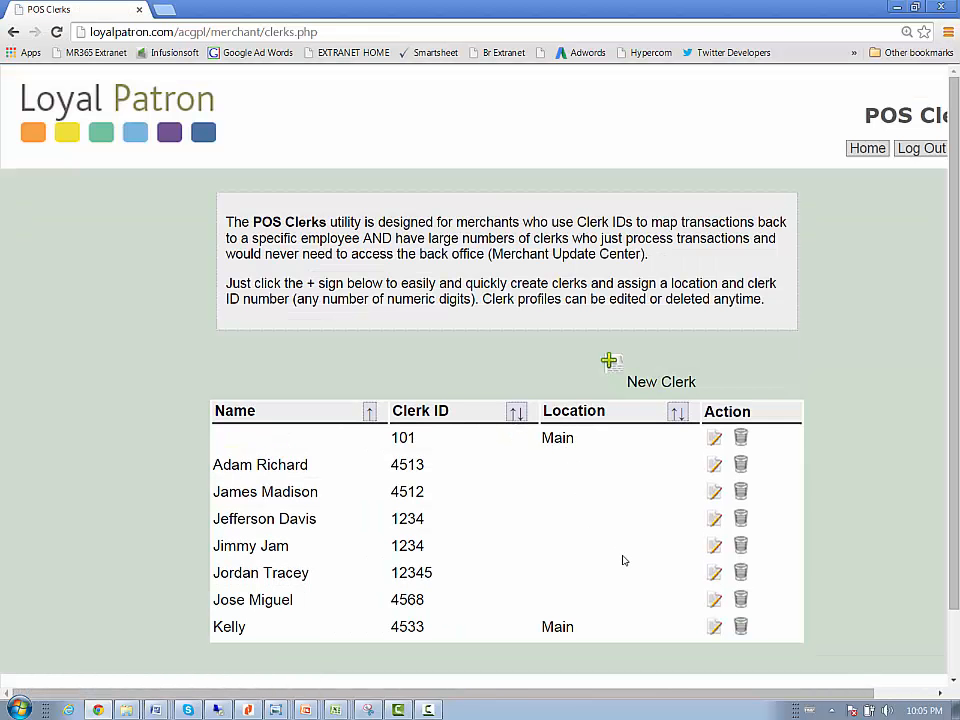
Require a clerk ID from the terminal and a manager password for loading value at the Main location, and save the location.
click(868, 149)
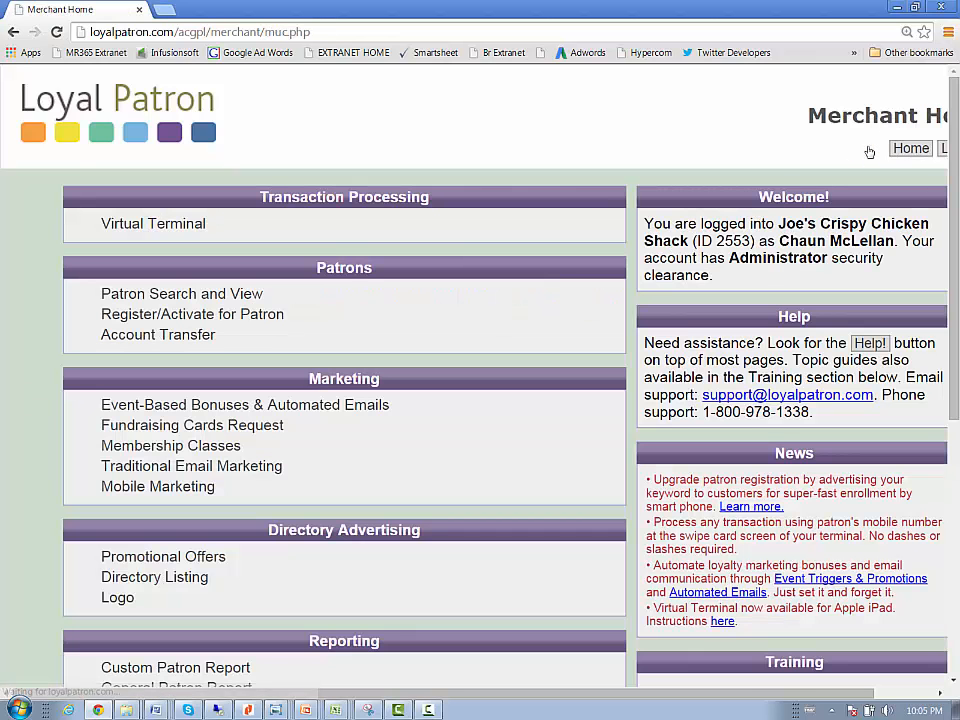
drag(953, 128, 953, 388)
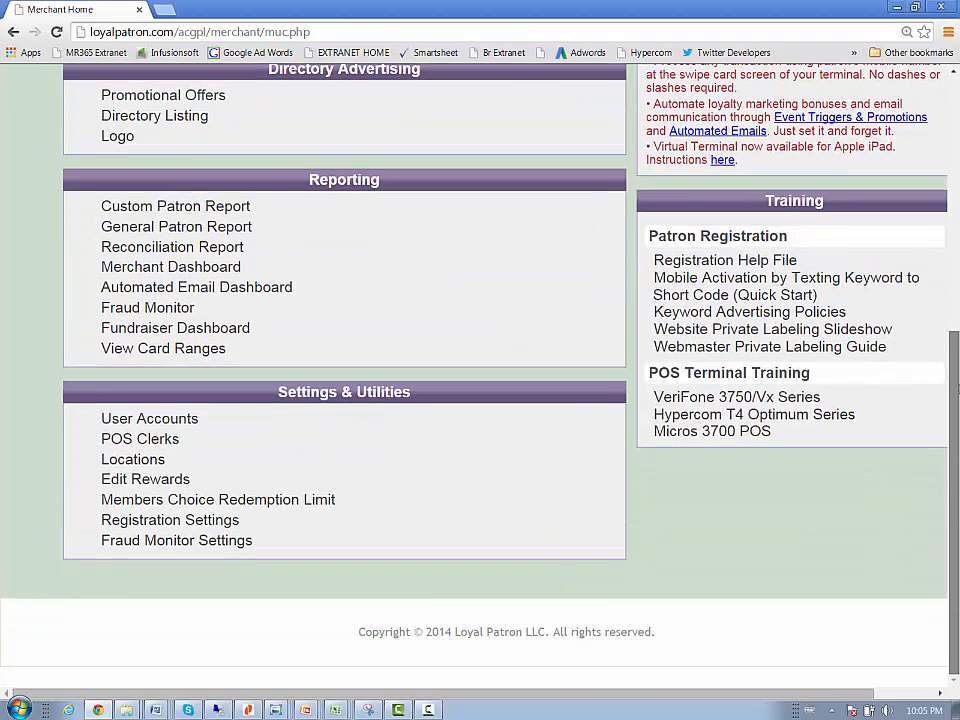
click(122, 459)
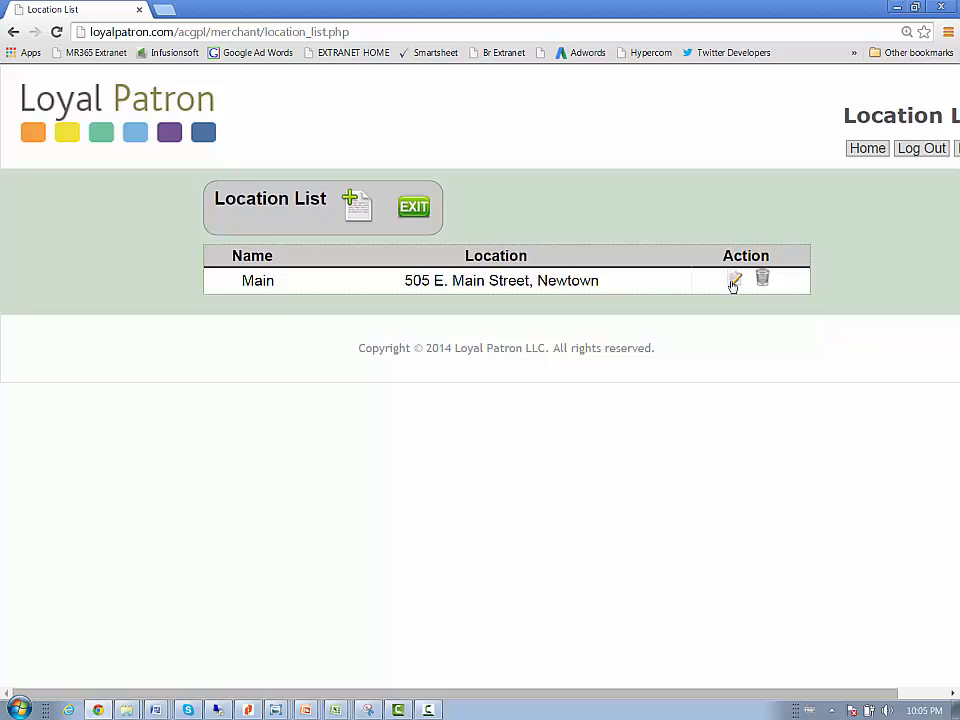
click(734, 282)
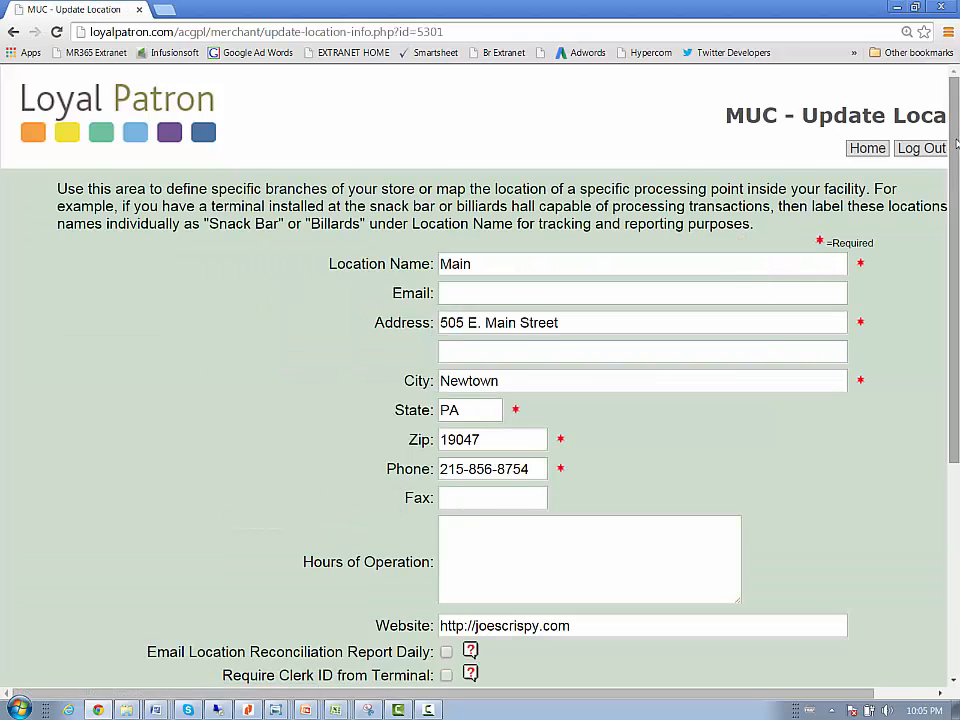
drag(954, 160, 943, 356)
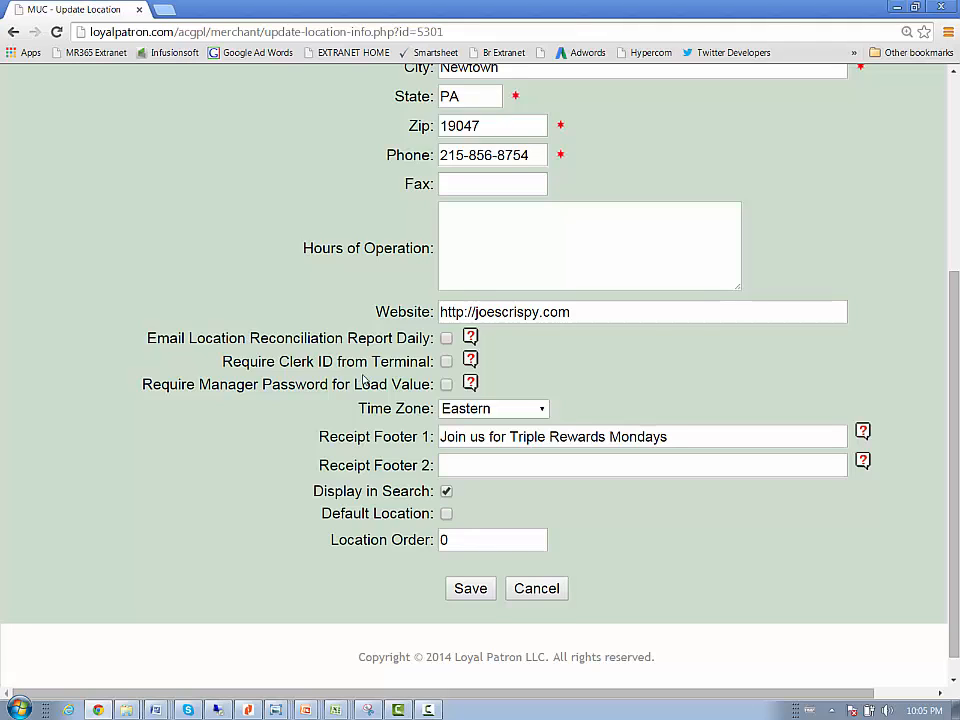
click(446, 364)
click(446, 385)
click(470, 589)
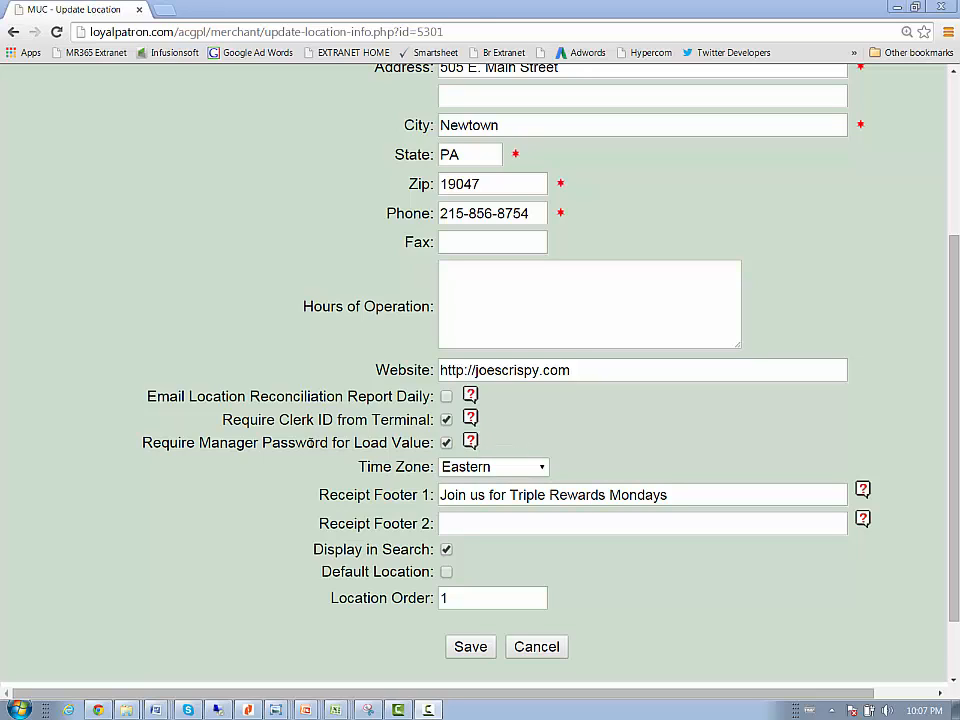
Read the Clerk ID Help for the Require Clerk ID from Terminal setting, including the guidance on choosing clerk IDs.
click(470, 419)
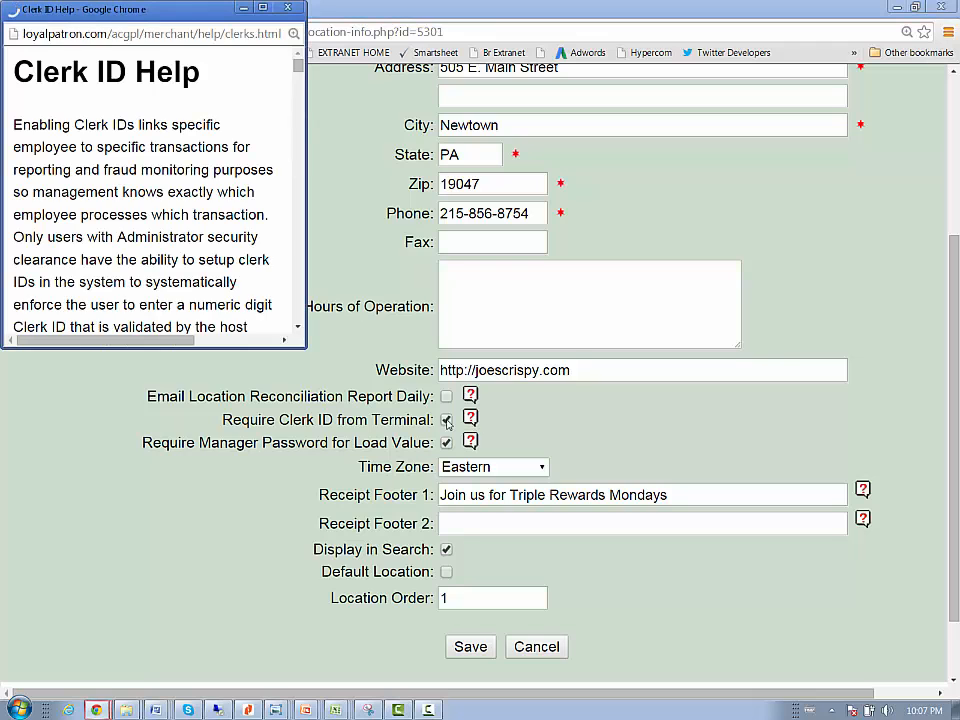
drag(297, 72, 296, 113)
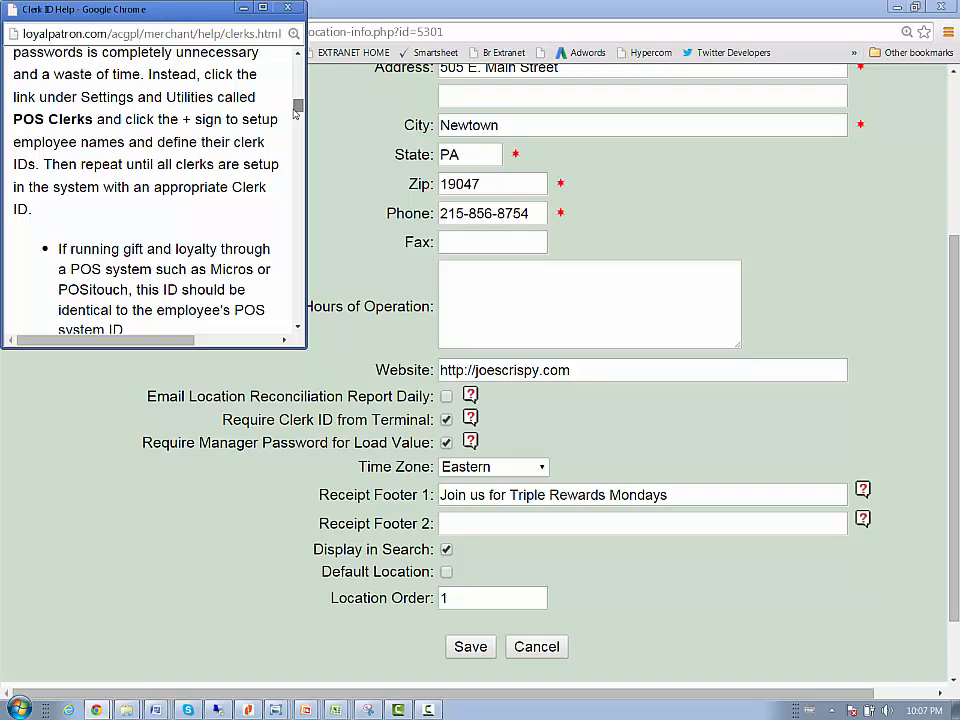
scroll(221, 86, down, 4)
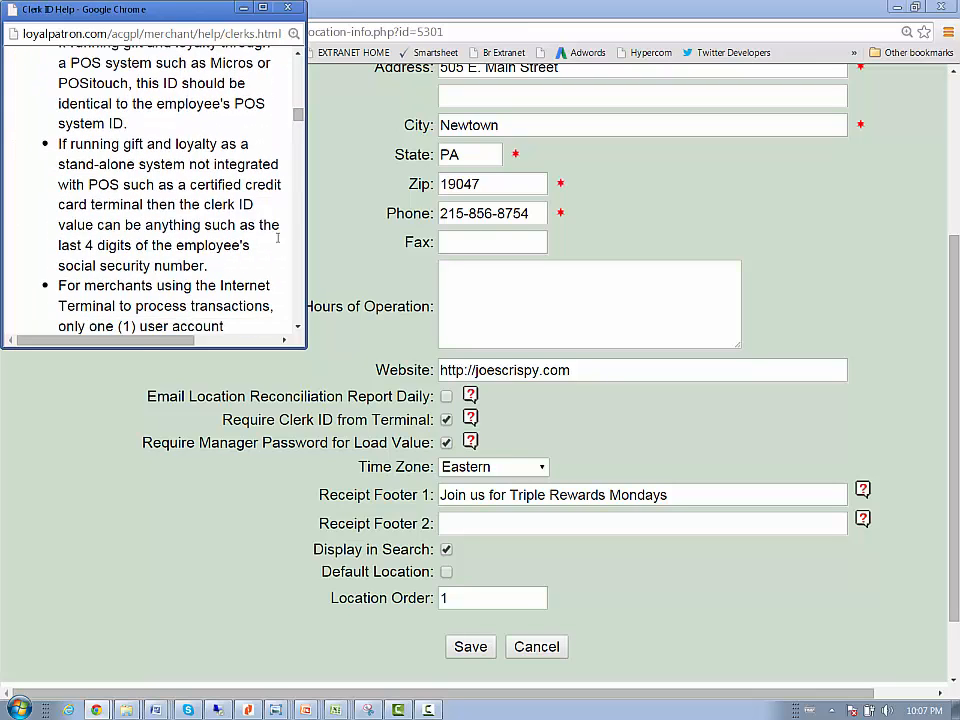